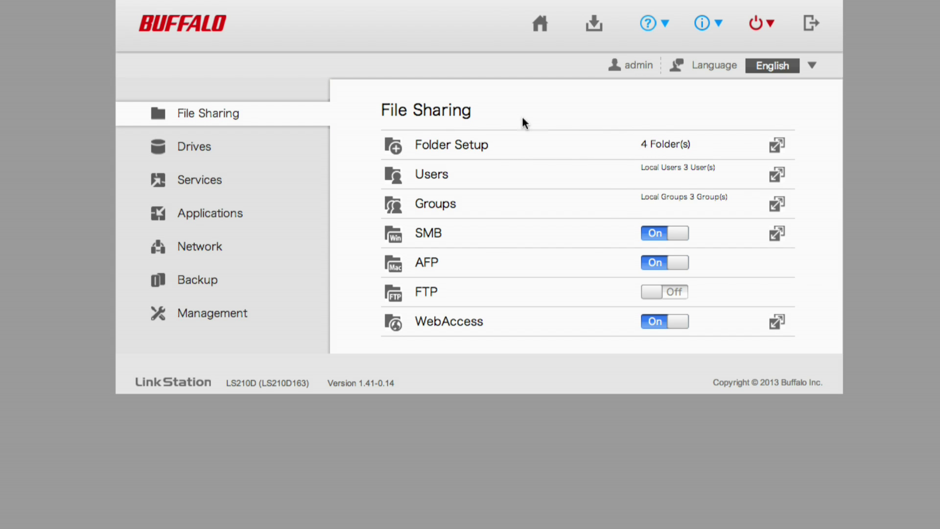
- Open the settings of the personal shared folder listed between TestFolder and webaxs, bringing its local user permissions into view
click(775, 146)
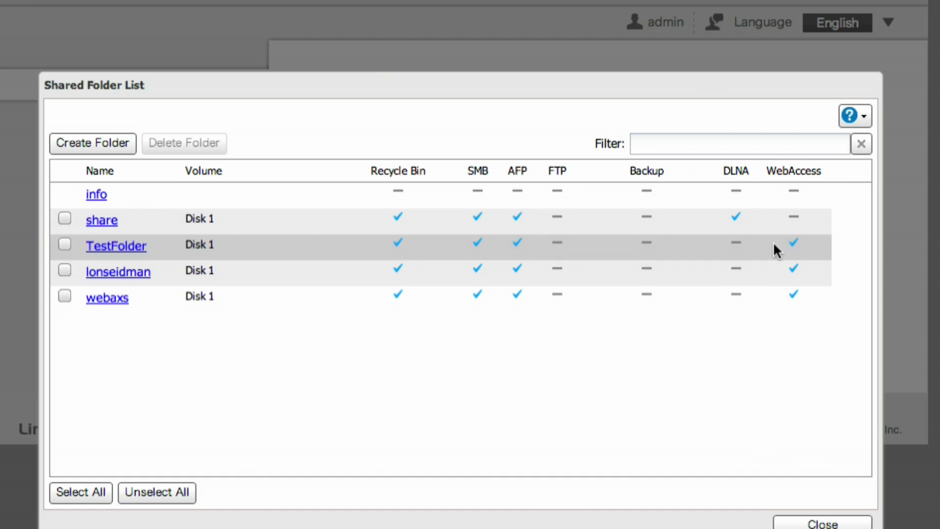
click(138, 279)
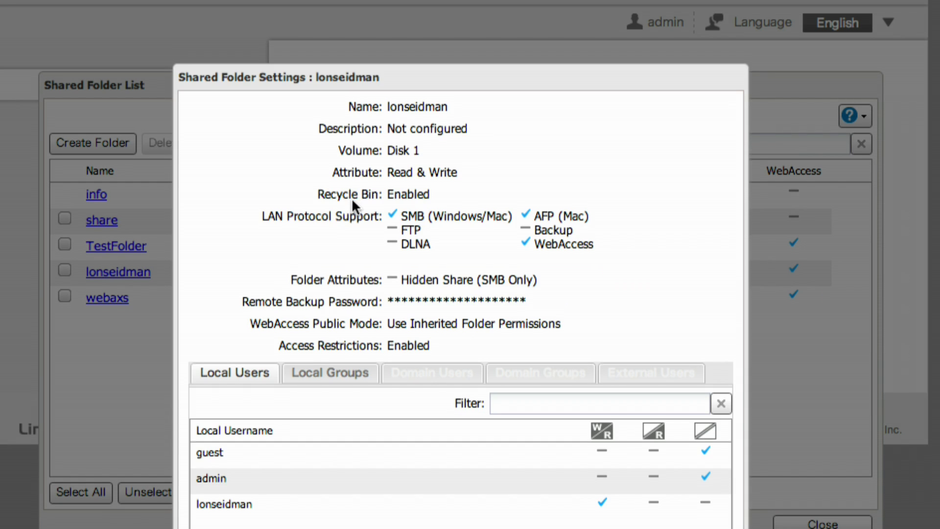
drag(370, 84, 364, 31)
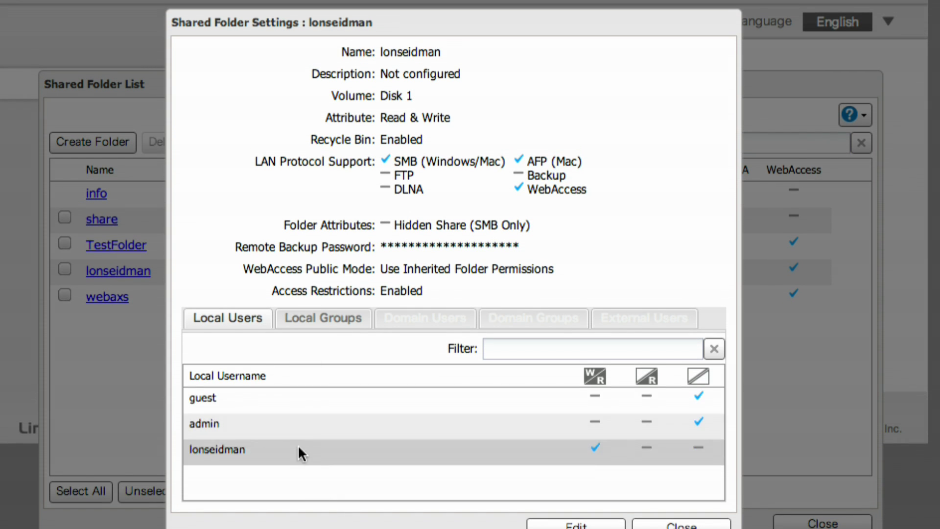
drag(408, 22, 393, 0)
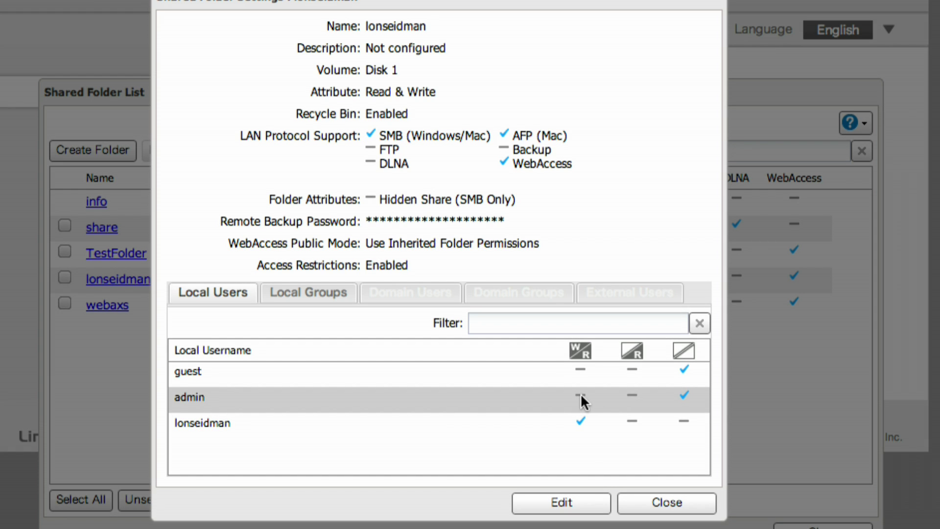
- Give the admin user read and write access to the personal shared folder, apply the settings and dismiss the server shutdown alert
click(558, 501)
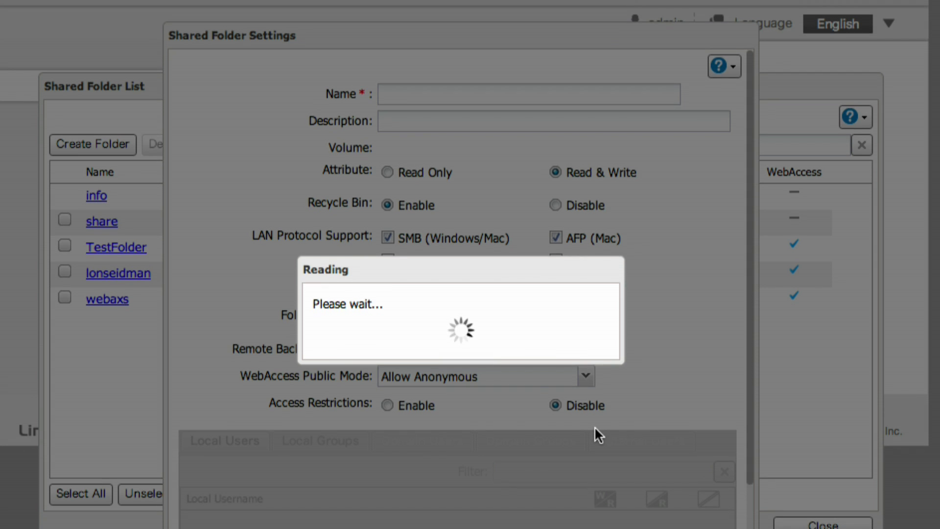
scroll(594, 426, down, 2)
click(603, 468)
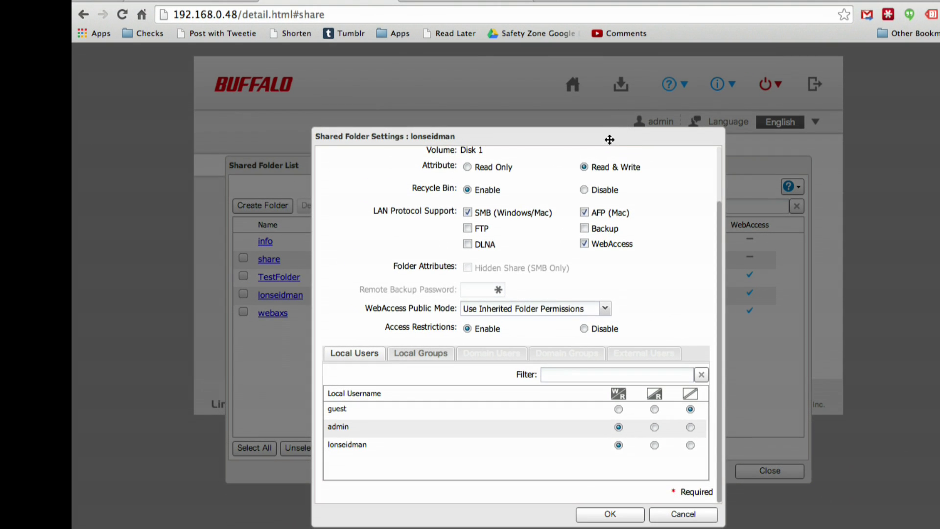
drag(609, 140, 585, 79)
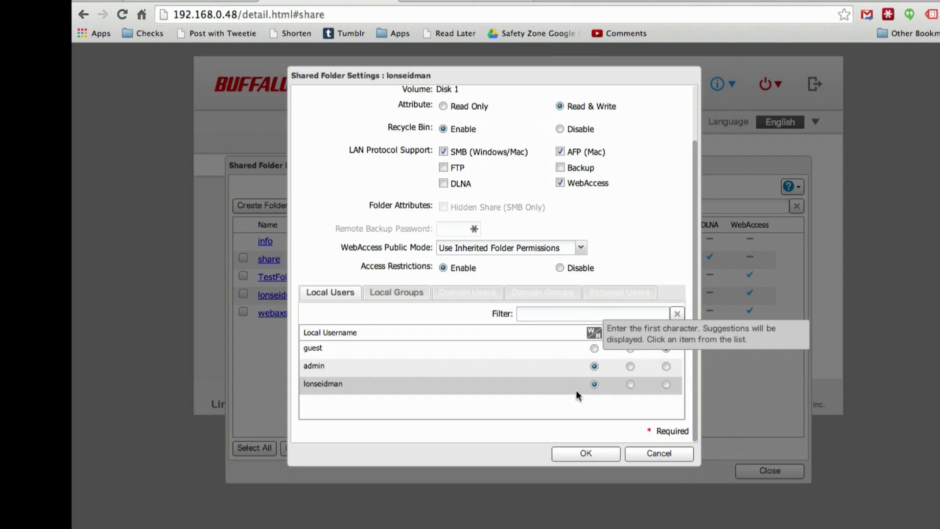
click(587, 453)
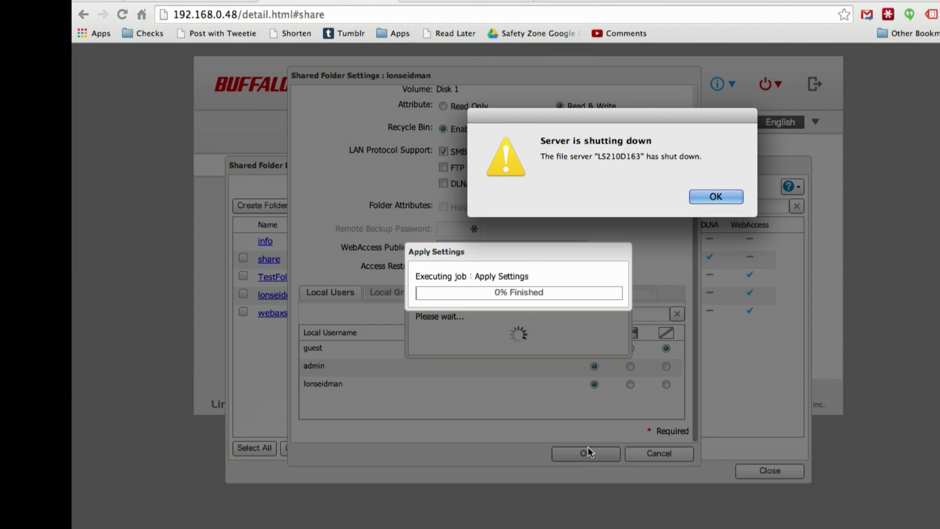
click(713, 194)
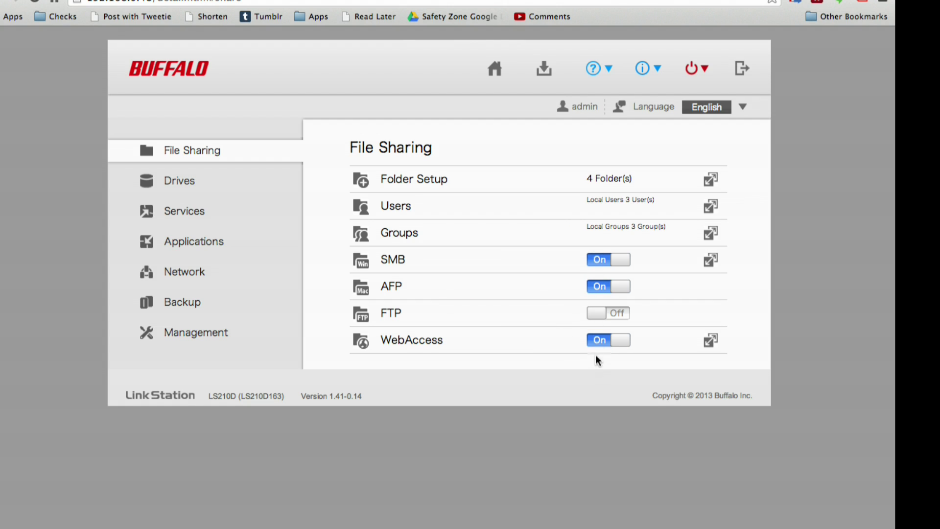
- Examine the status, capacity and file system of the installed disk in the Drives list
click(195, 183)
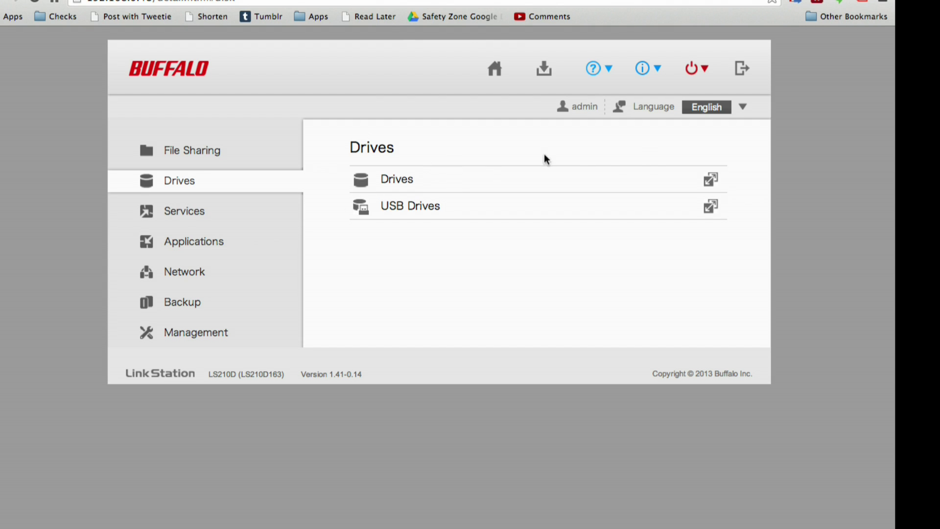
click(711, 180)
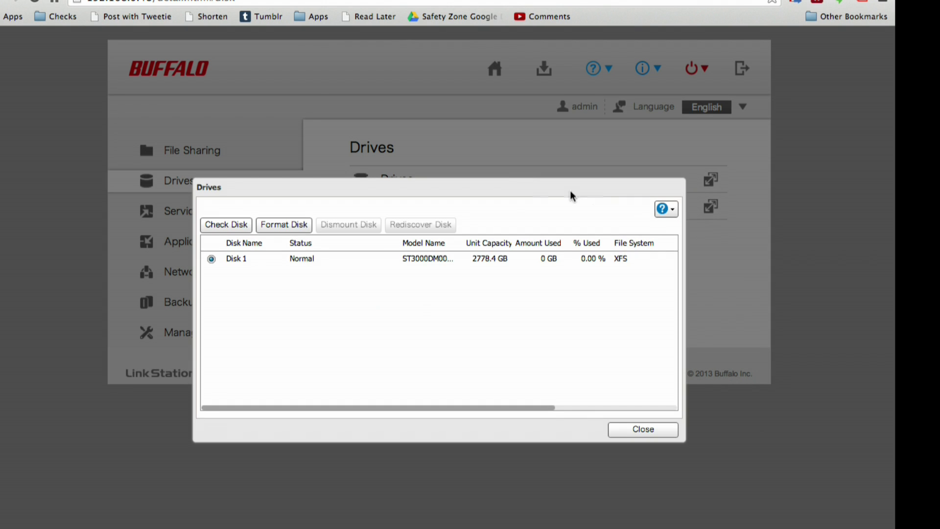
click(637, 429)
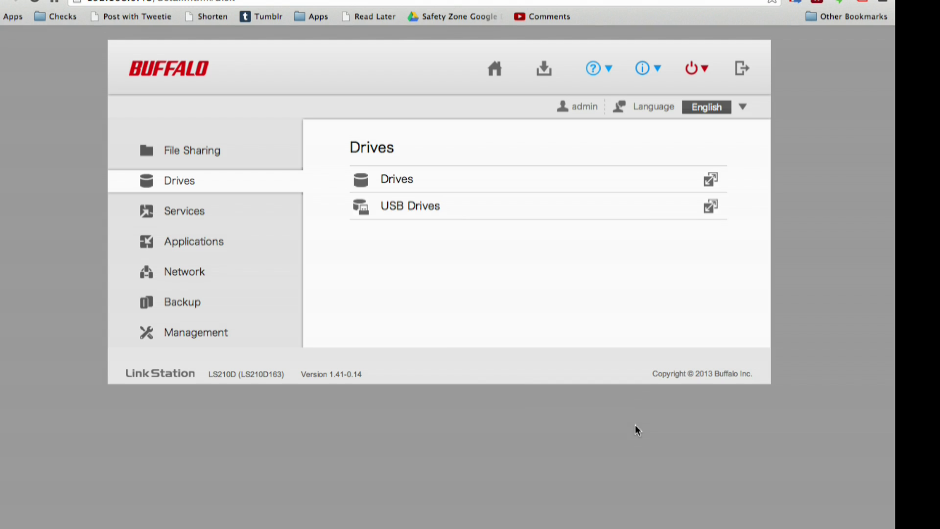
- Examine the DLNA server's client access permissions in the Services section without changing them
click(241, 241)
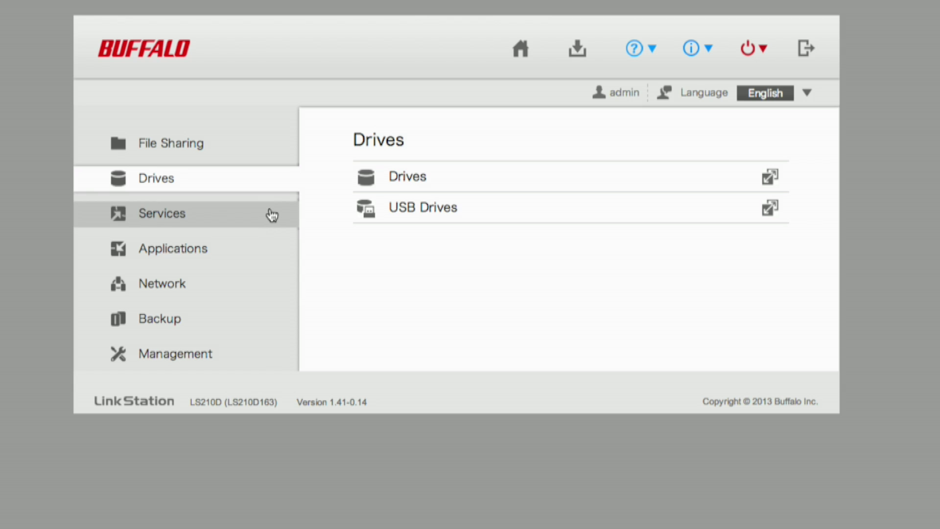
click(264, 216)
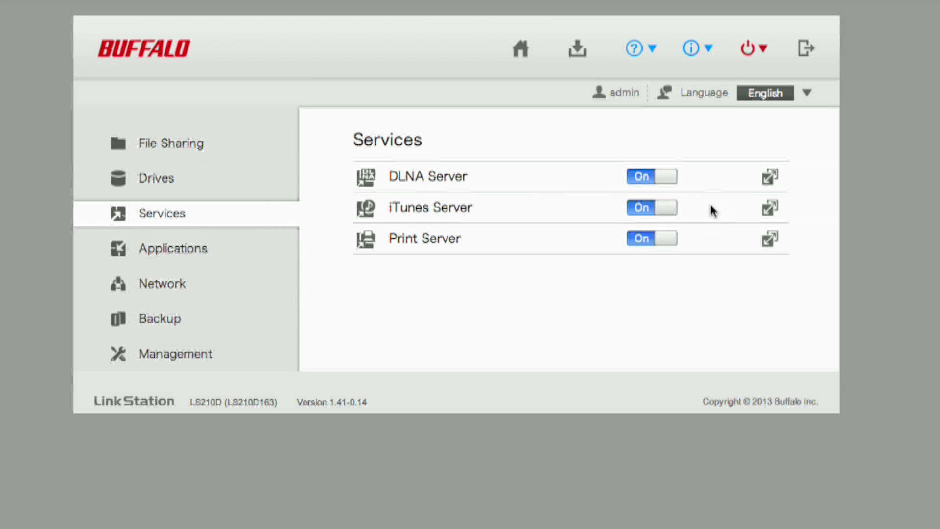
click(771, 180)
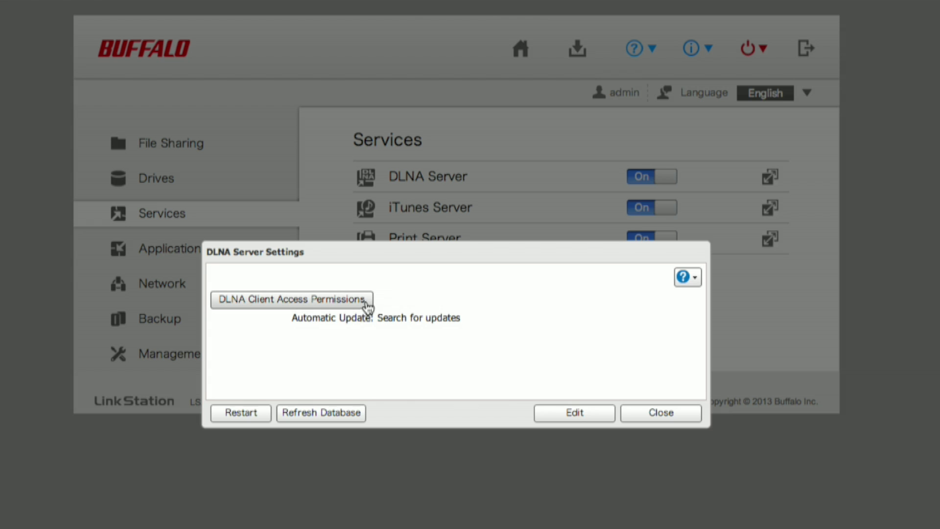
click(367, 306)
scroll(496, 372, down, 2)
scroll(495, 371, up, 2)
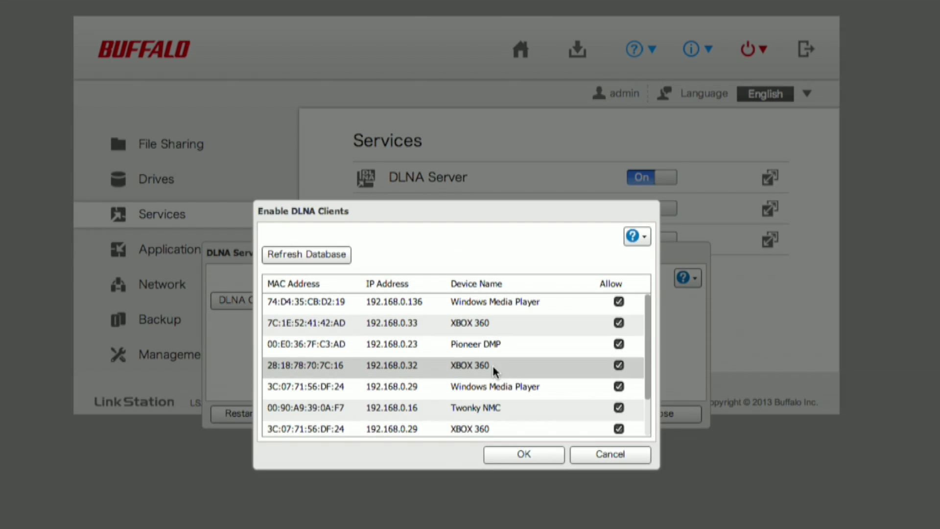
scroll(496, 371, down, 2)
scroll(496, 371, up, 2)
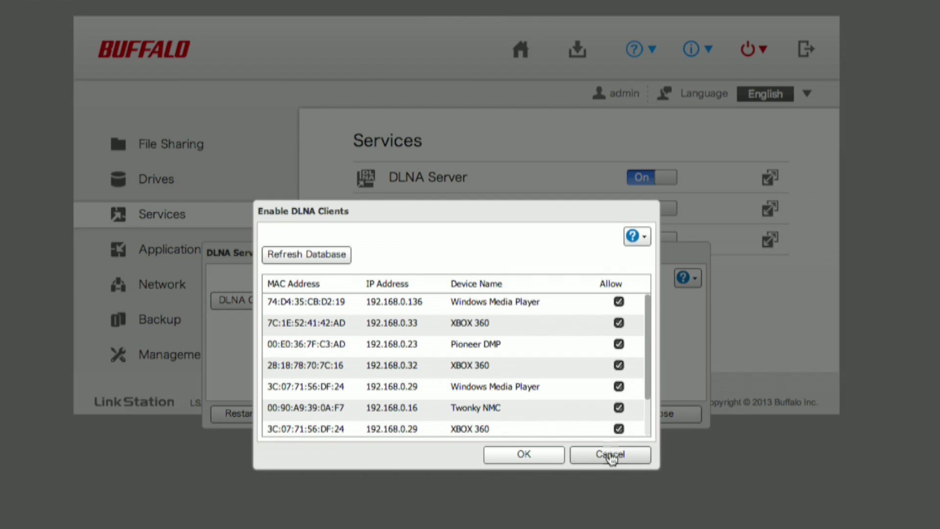
click(610, 455)
click(649, 414)
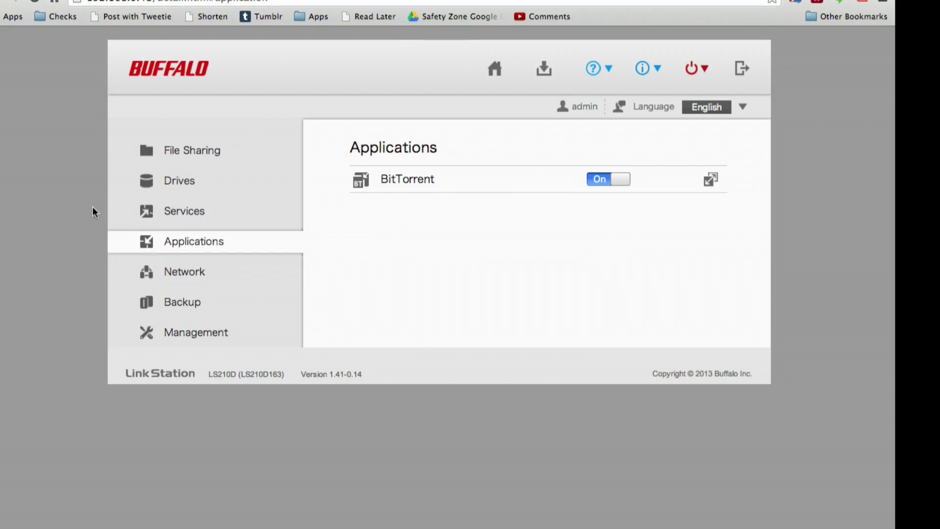
- Look through the Network, Backup and Management sections of the NAS settings
click(179, 268)
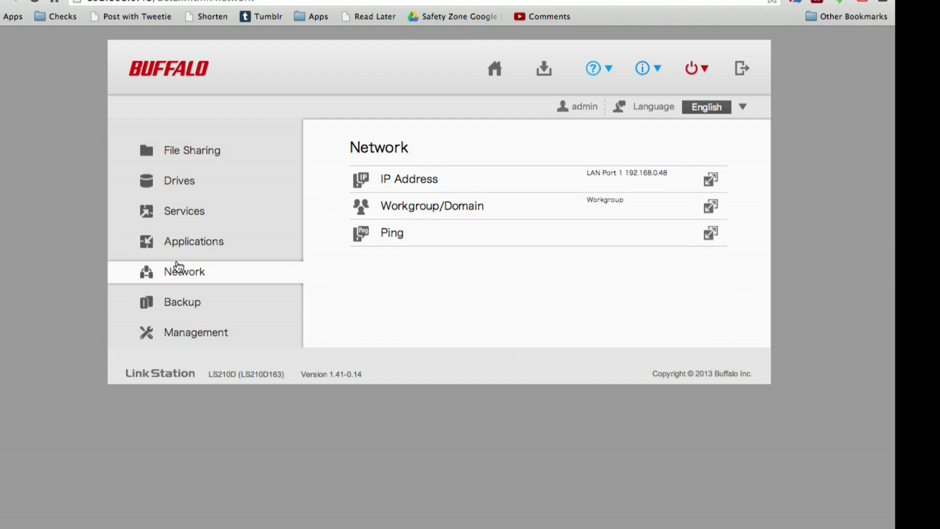
click(198, 303)
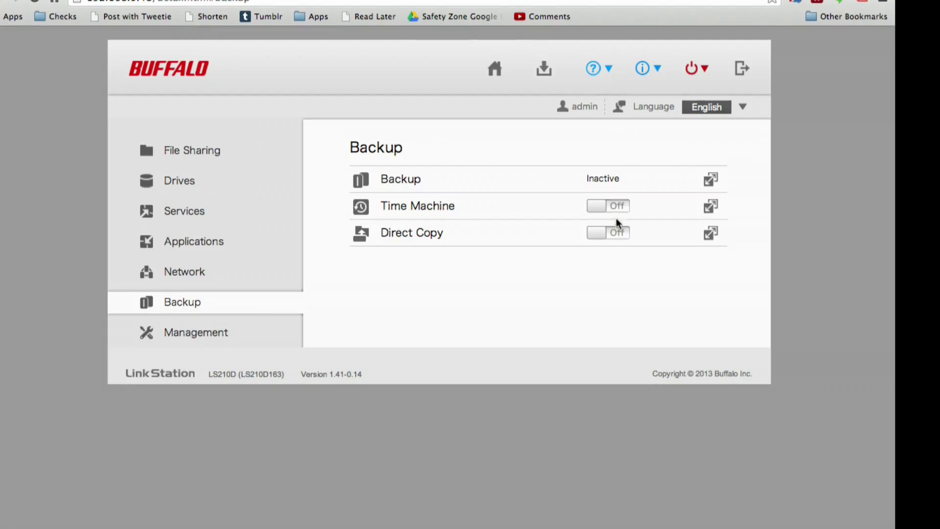
click(226, 343)
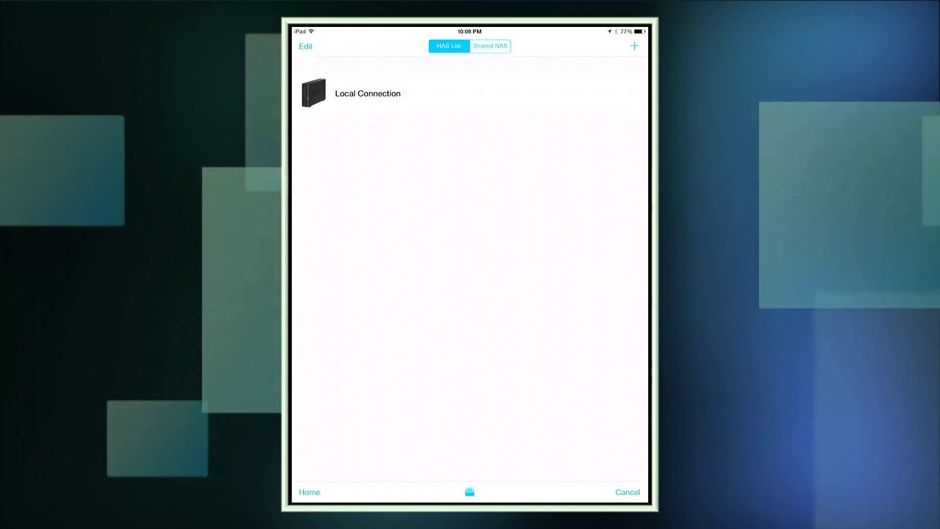
click(368, 93)
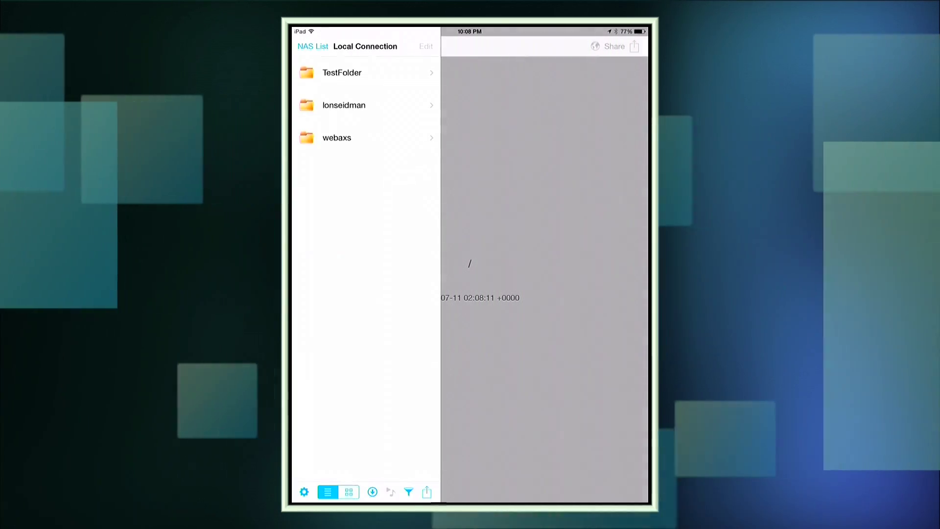
click(344, 105)
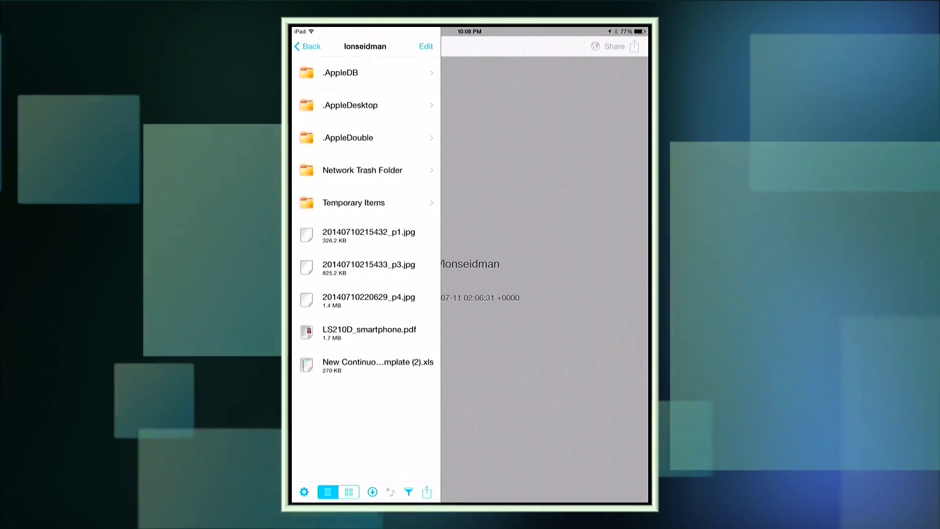
scroll(366, 221, down, 2)
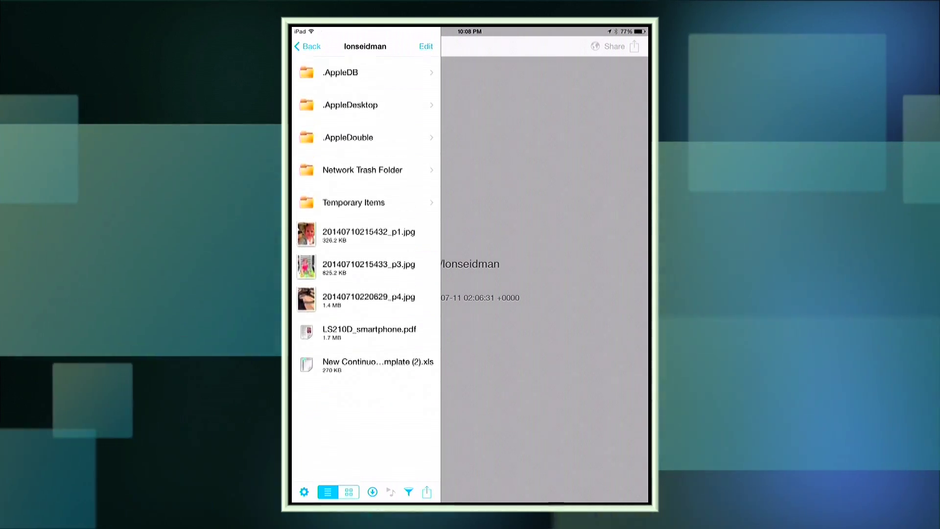
scroll(366, 220, down, 2)
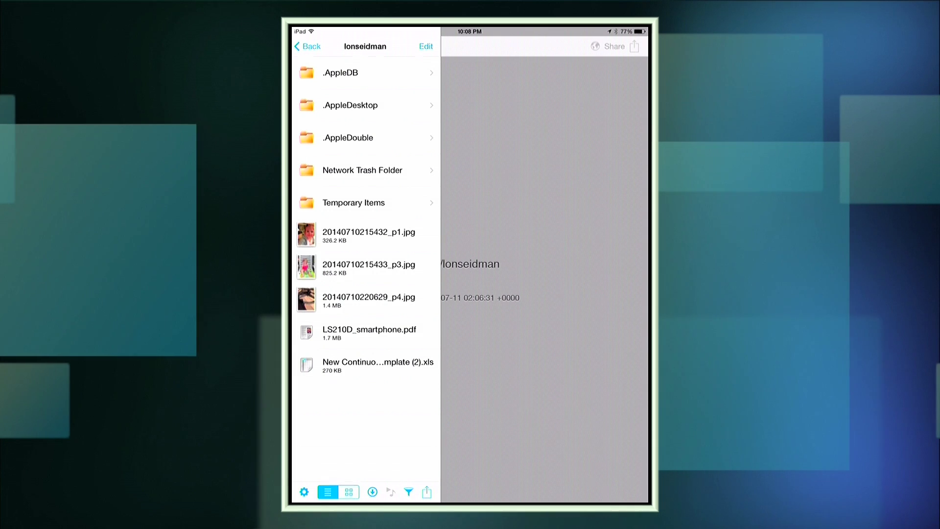
click(369, 266)
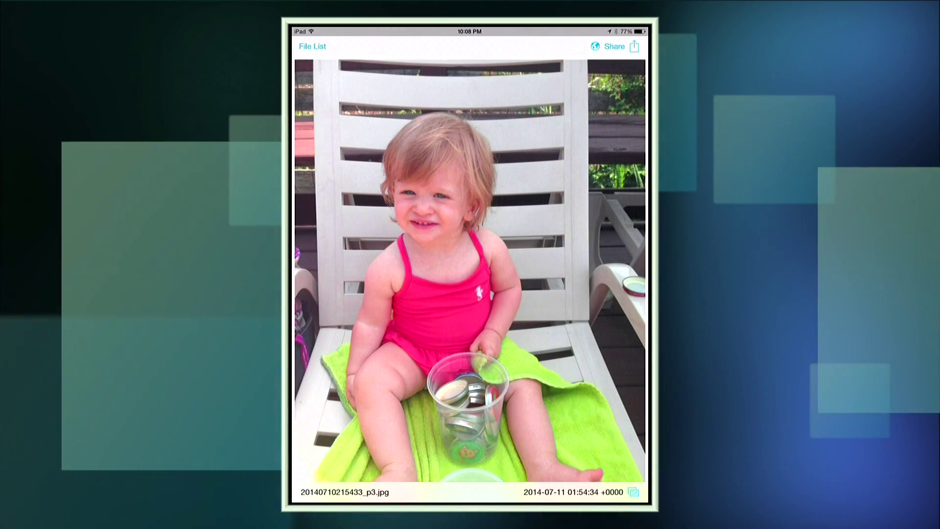
- Return to the personal folder's file list and open the app's options
click(312, 46)
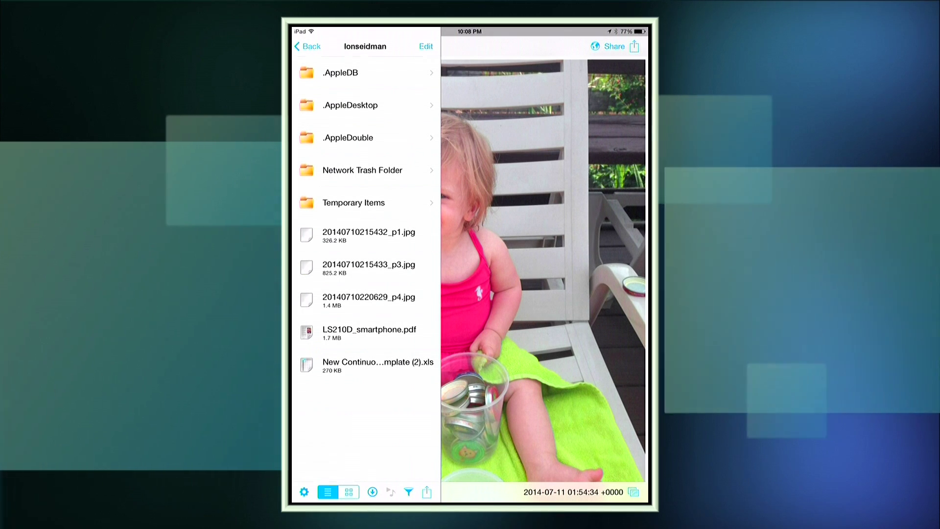
click(304, 492)
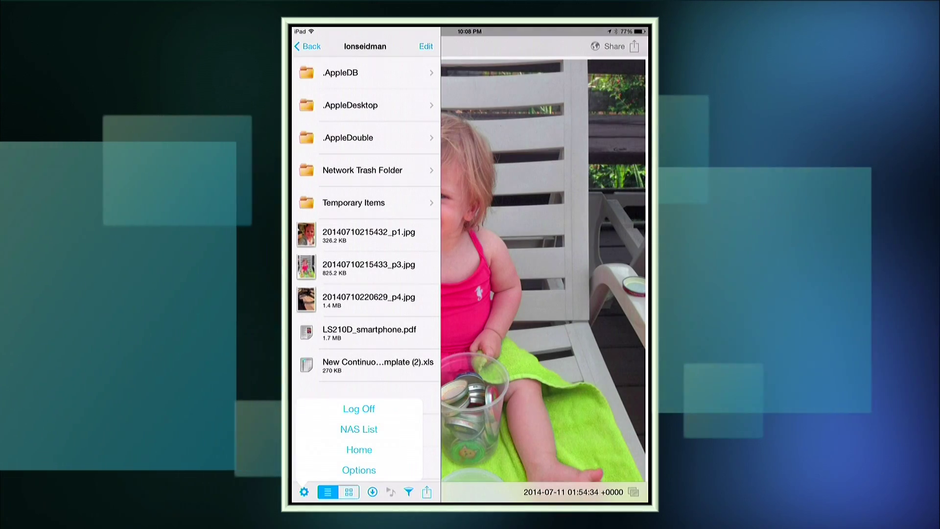
click(359, 470)
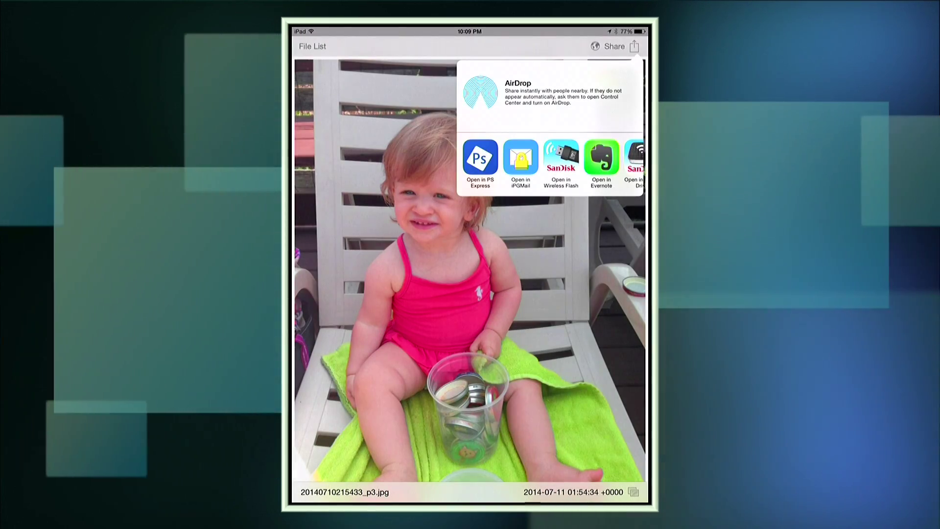
scroll(549, 164, right, 3)
scroll(550, 164, right, 3)
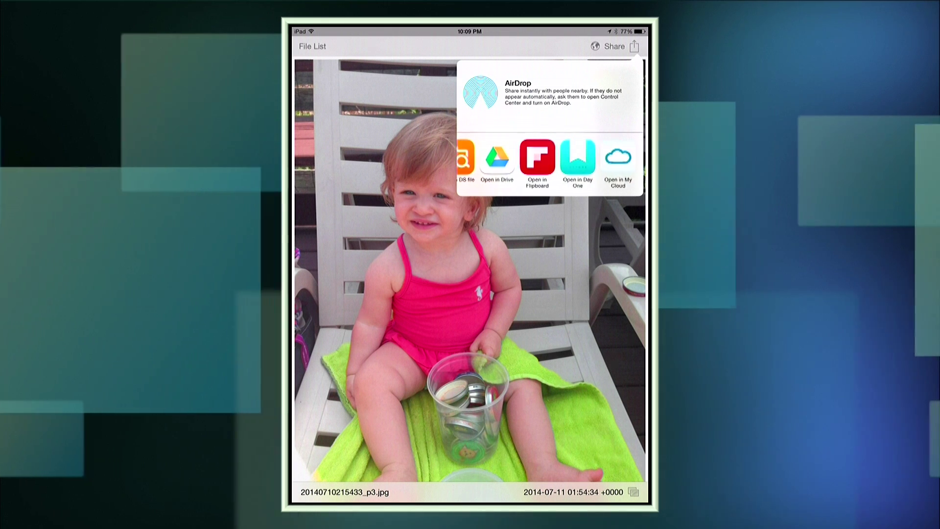
scroll(550, 164, left, 8)
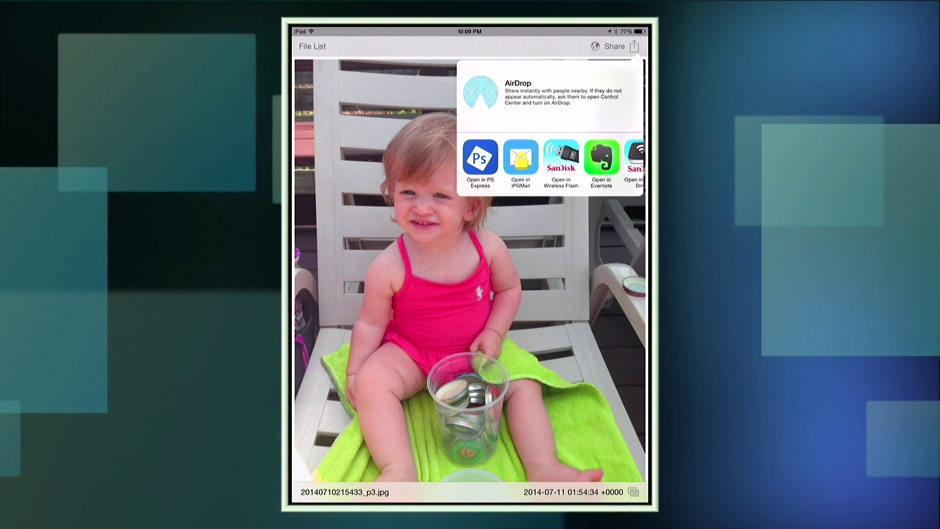
scroll(550, 164, right, 2)
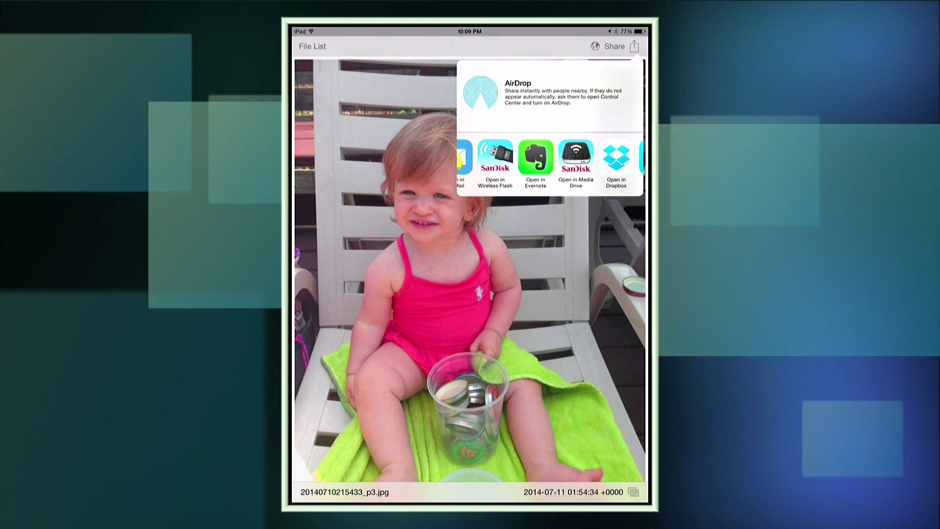
scroll(550, 164, left, 2)
click(312, 46)
click(312, 46)
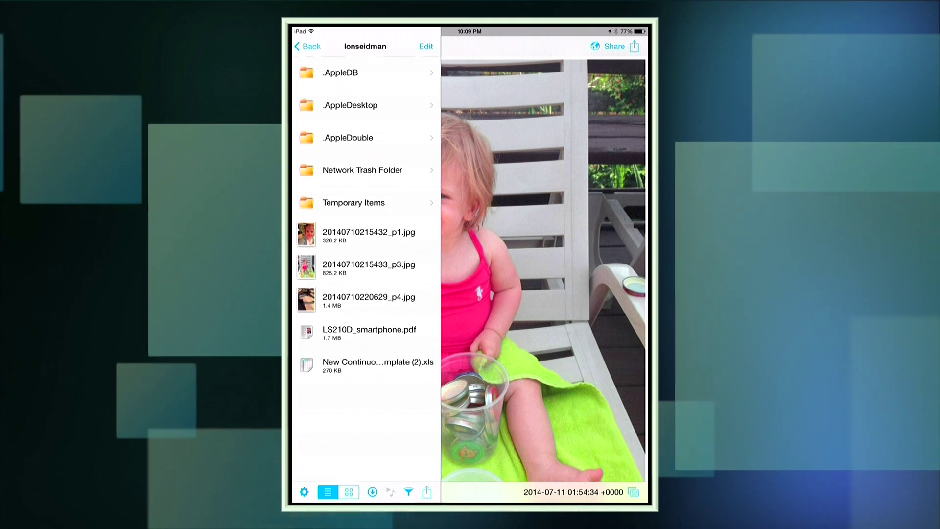
- Start a file upload to the personal folder and choose to add an existing photo from the iPad
click(427, 492)
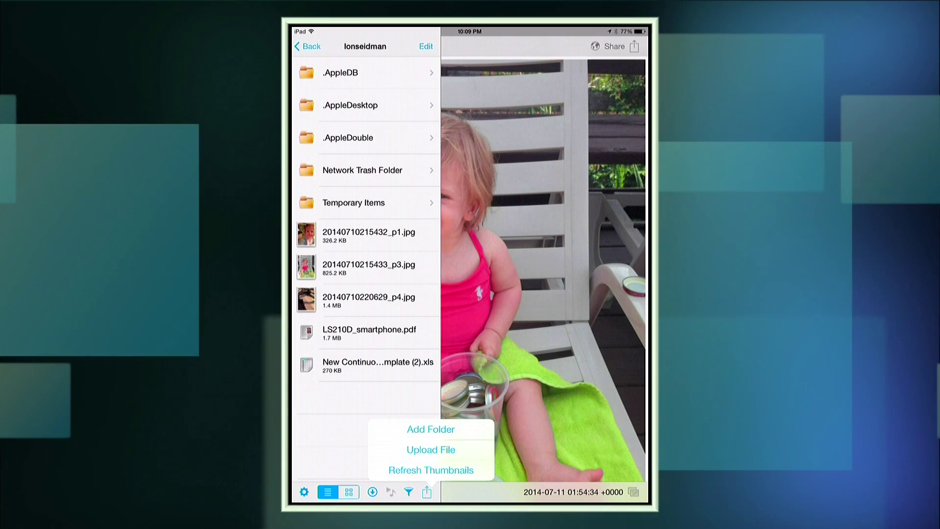
click(430, 450)
click(470, 403)
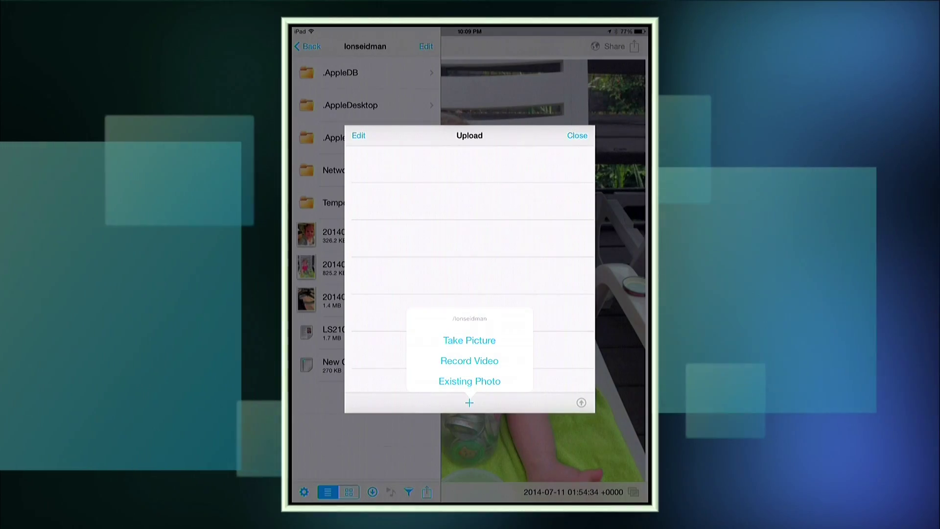
click(469, 381)
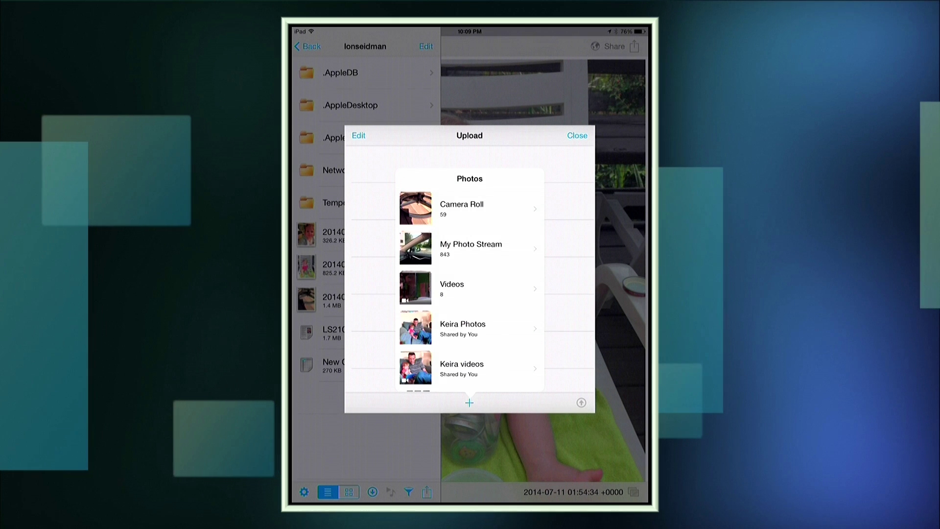
- Add the close-up photo of the smiling toddler from the Camera Roll to the upload list four times, then leave the photo picker
click(460, 205)
click(488, 275)
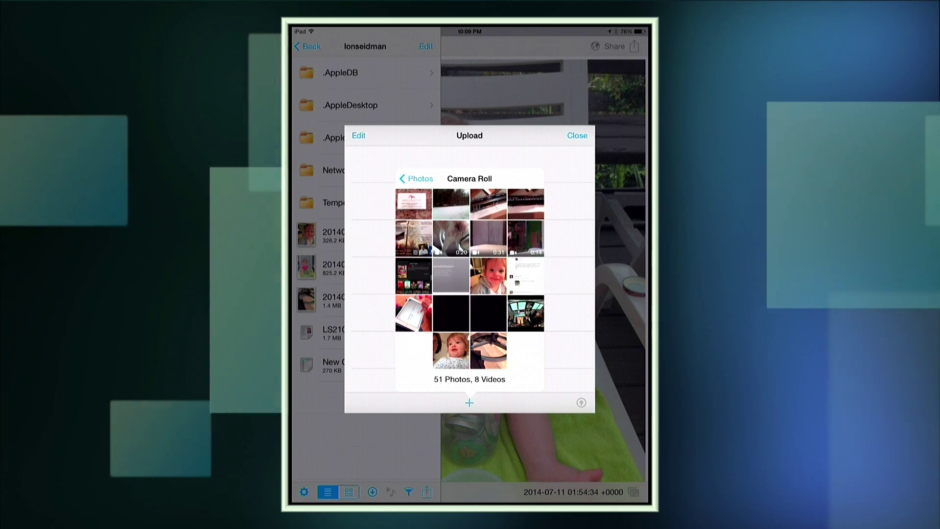
click(488, 275)
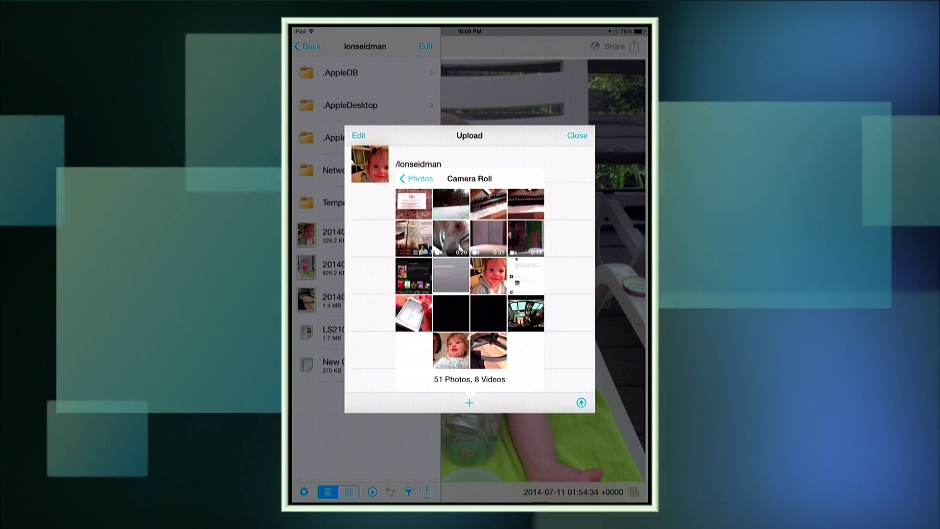
click(488, 276)
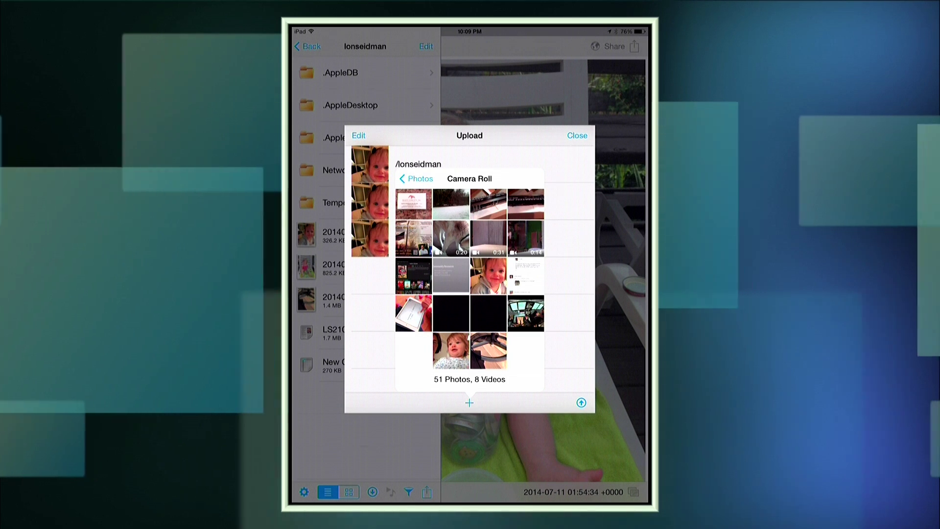
click(488, 276)
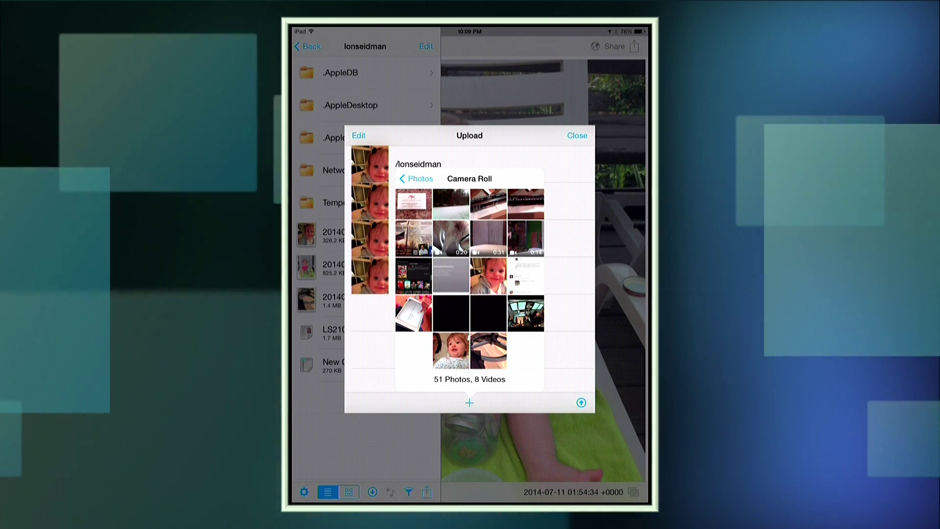
click(416, 179)
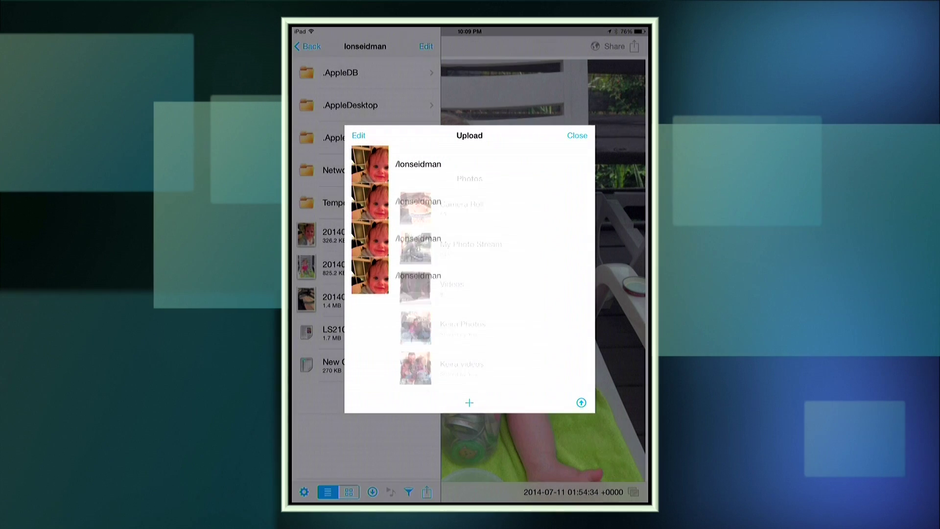